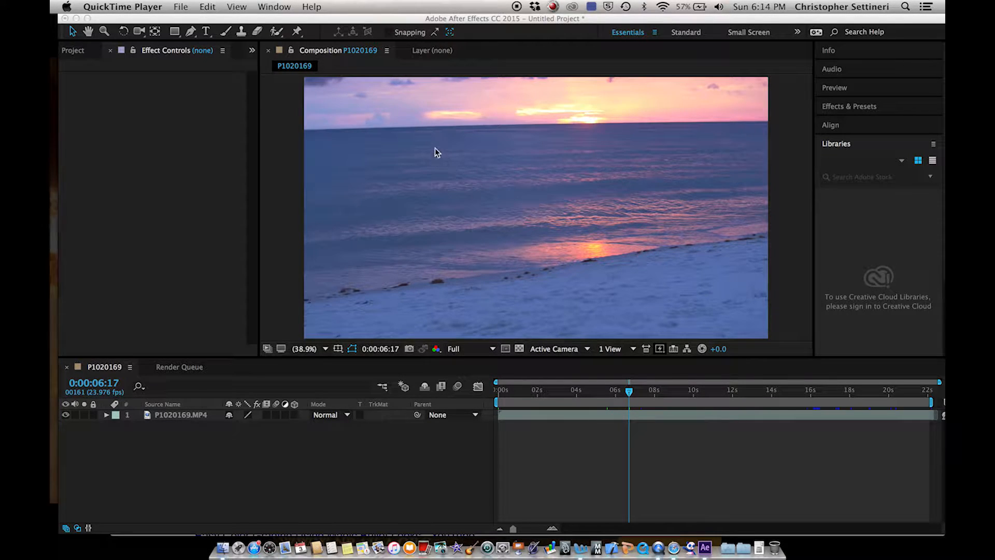
Add a new adjustment layer above the P1020169.MP4 footage in the composition
click(453, 137)
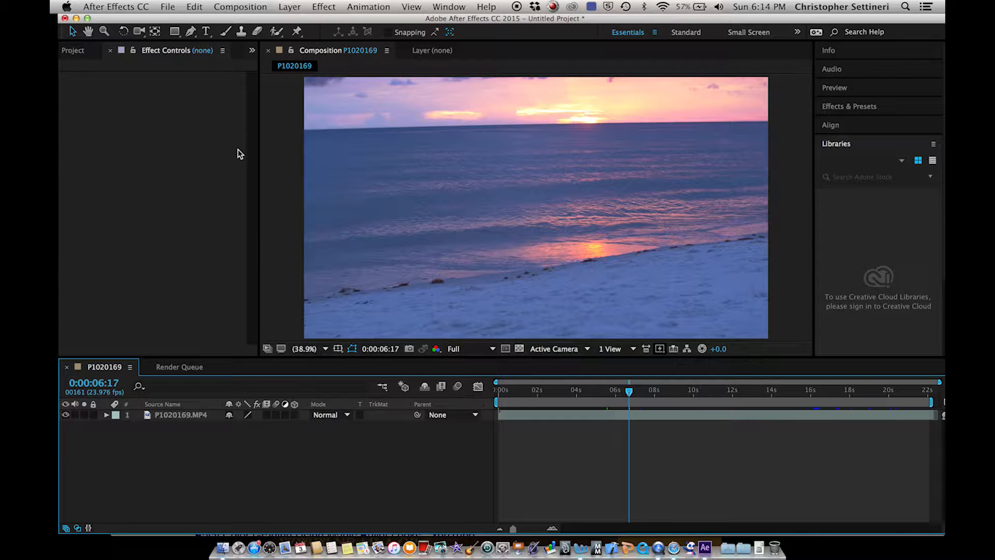
click(293, 6)
mouse_move(365, 22)
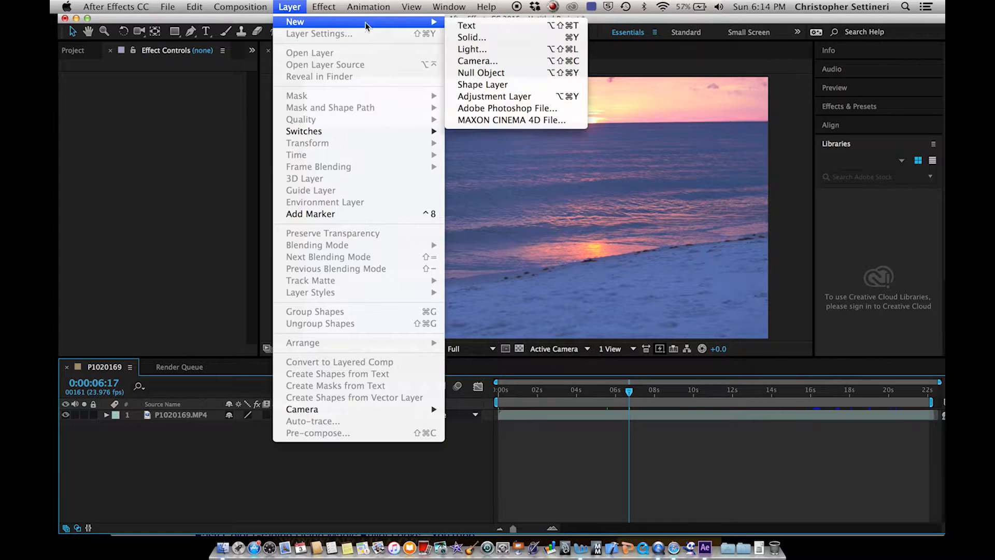
click(507, 97)
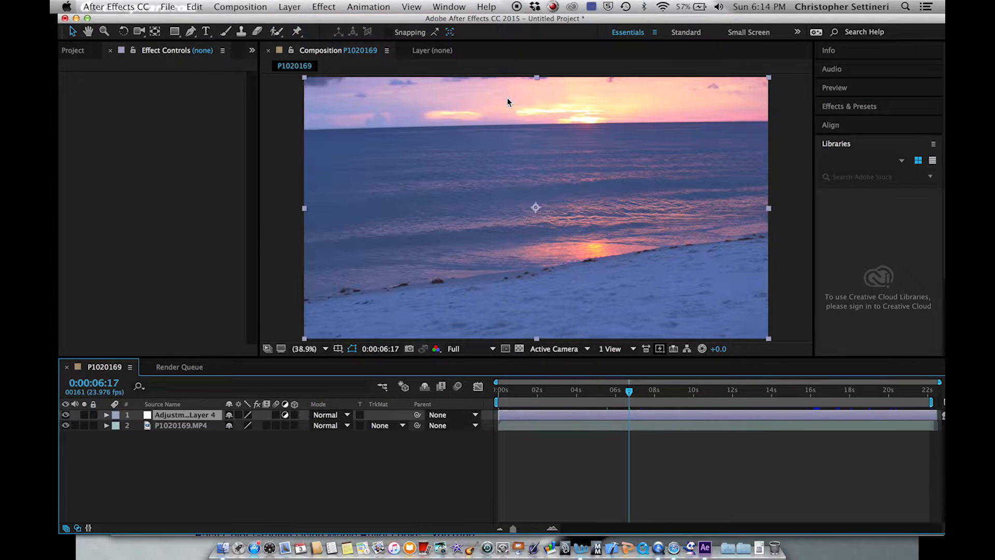
Apply the Curves color correction effect to the adjustment layer
click(323, 7)
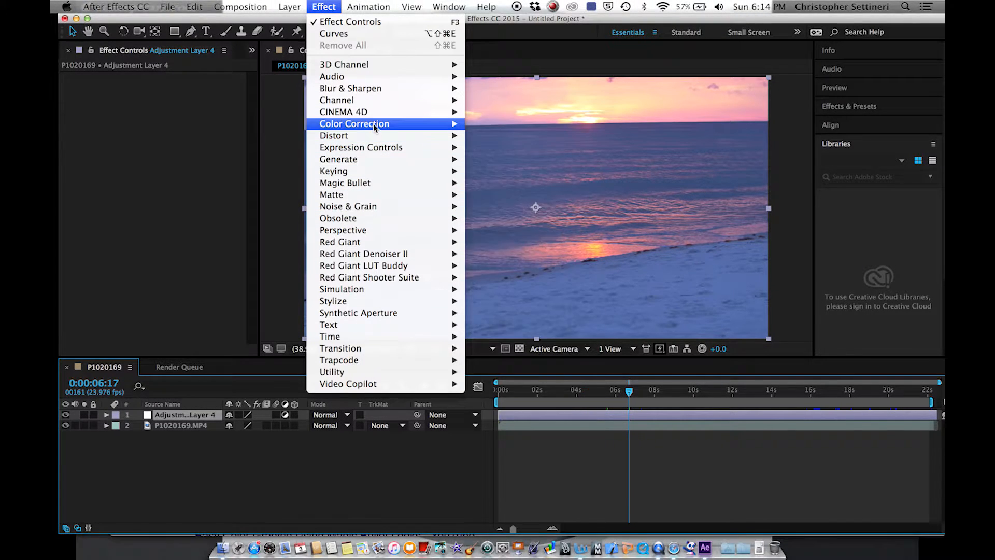
mouse_move(374, 124)
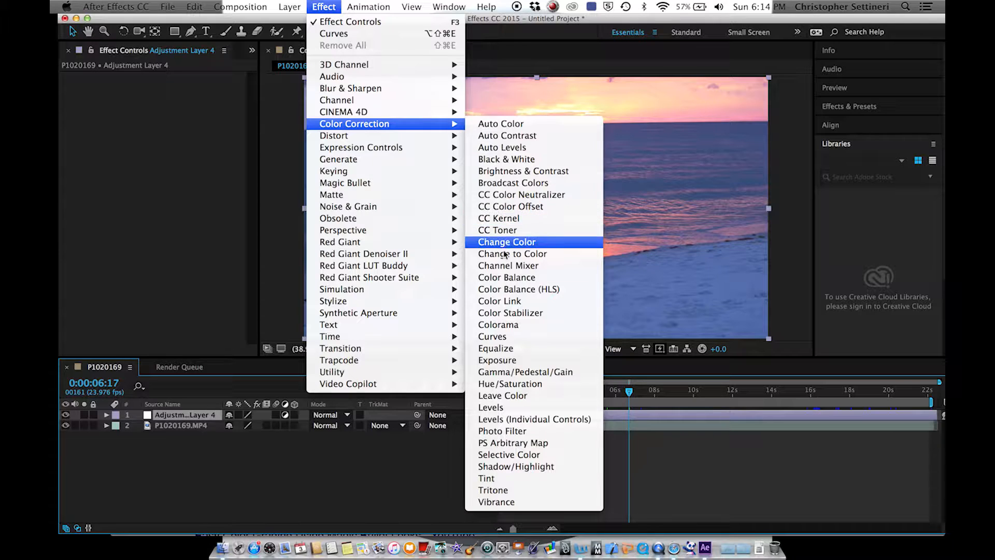
click(495, 337)
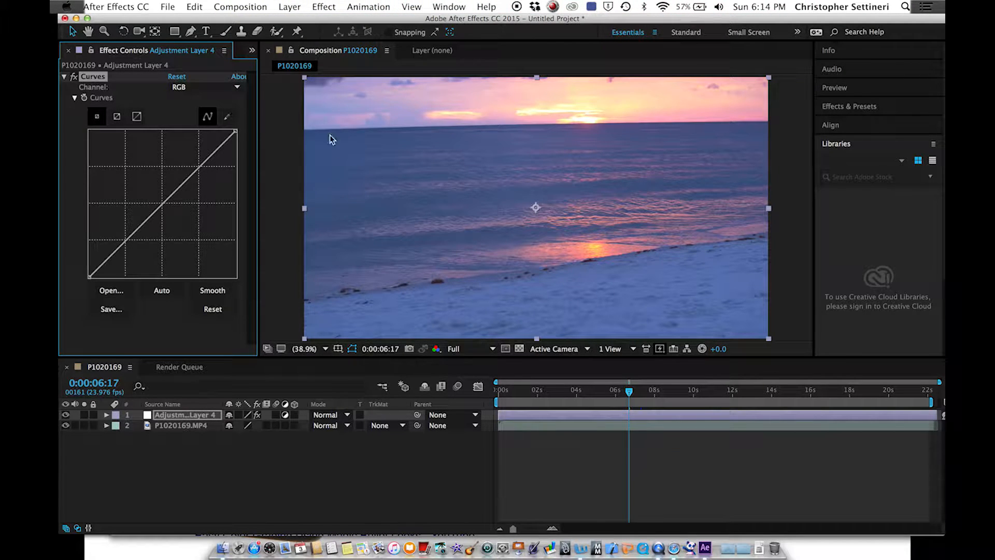
In Curves, pull the Blue channel's midtones slightly down and raise the Red channel's midtones slightly
click(237, 89)
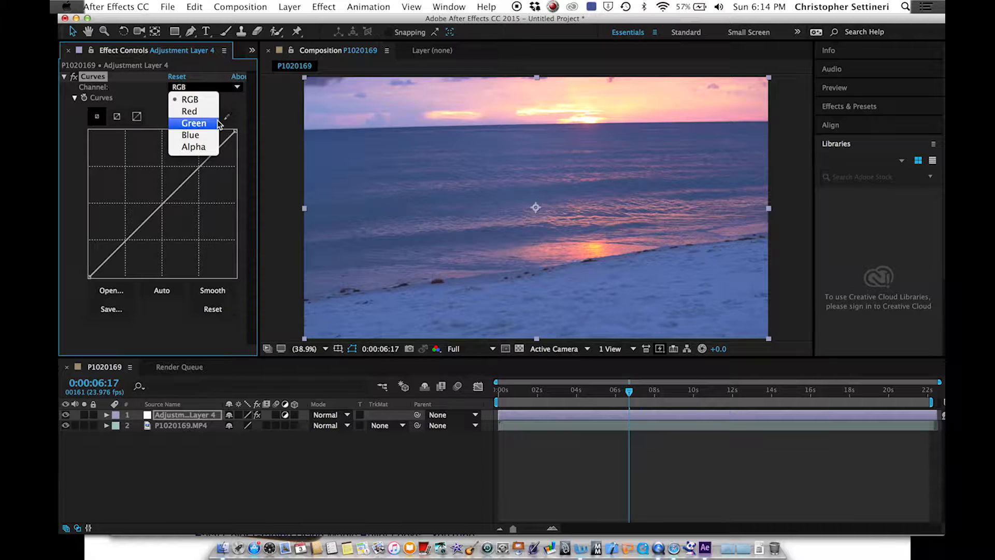
click(218, 135)
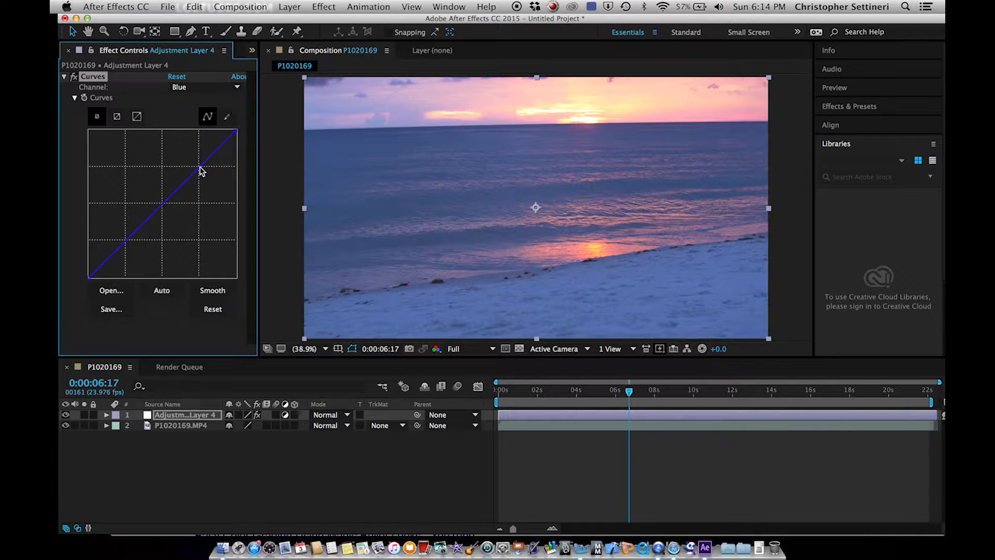
drag(159, 204, 168, 208)
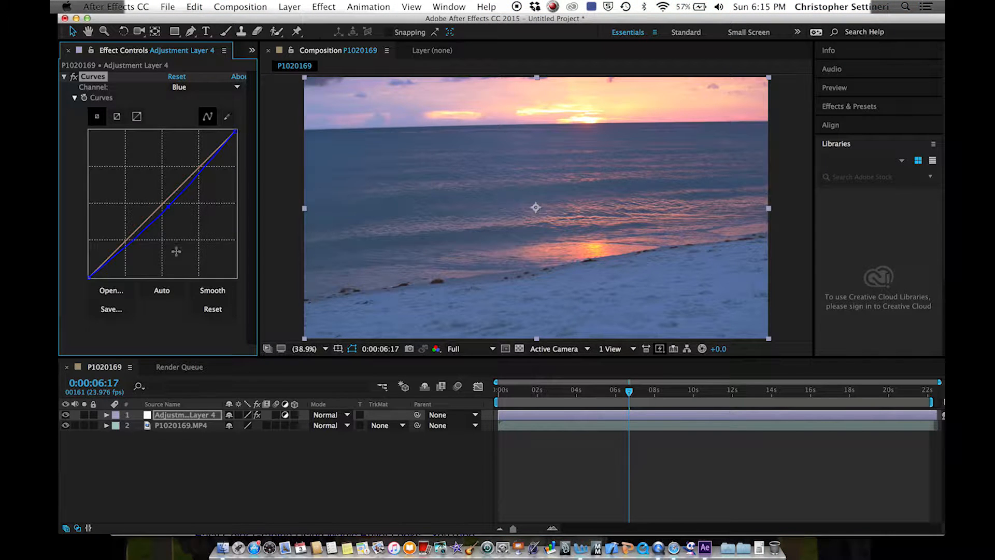
click(238, 88)
click(207, 109)
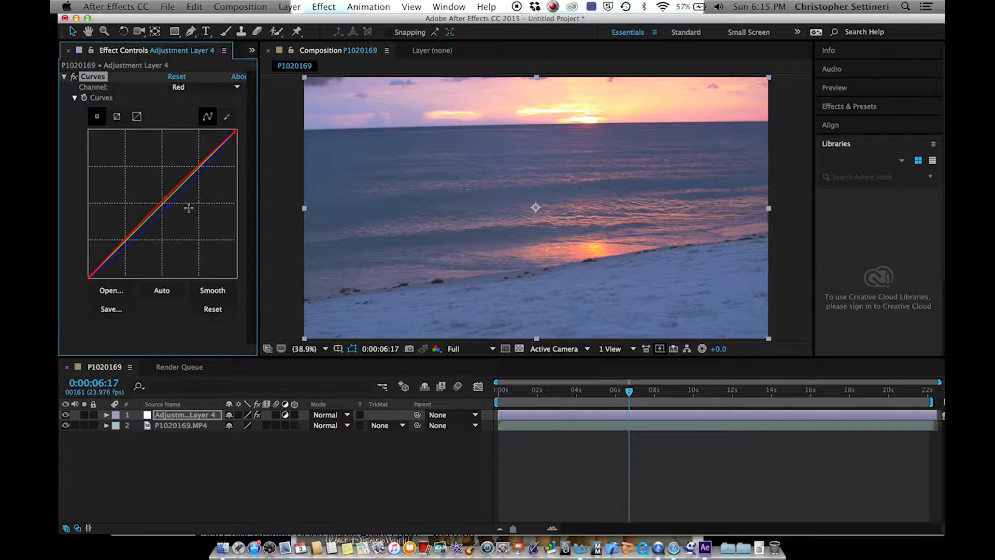
Apply the Equalize color correction effect to the adjustment layer
click(325, 5)
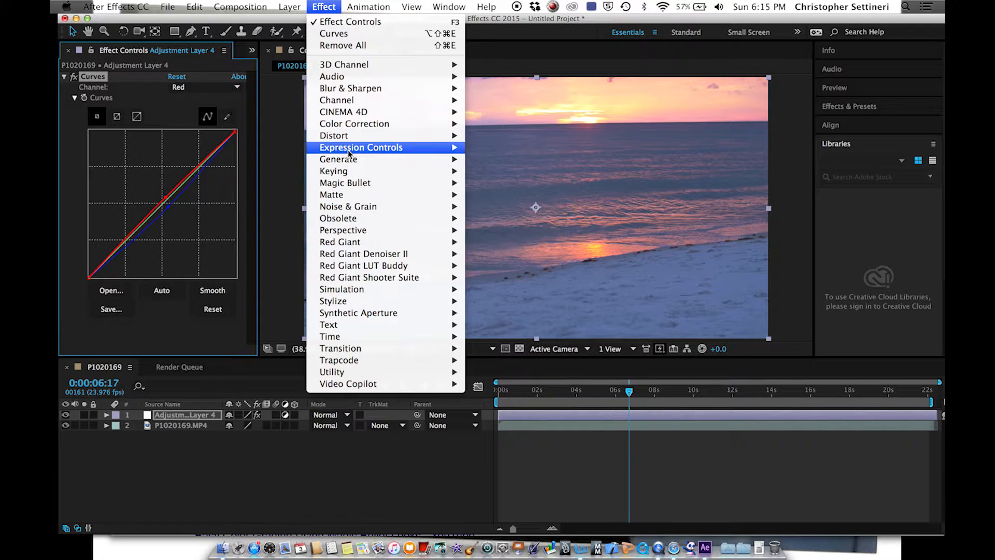
mouse_move(366, 125)
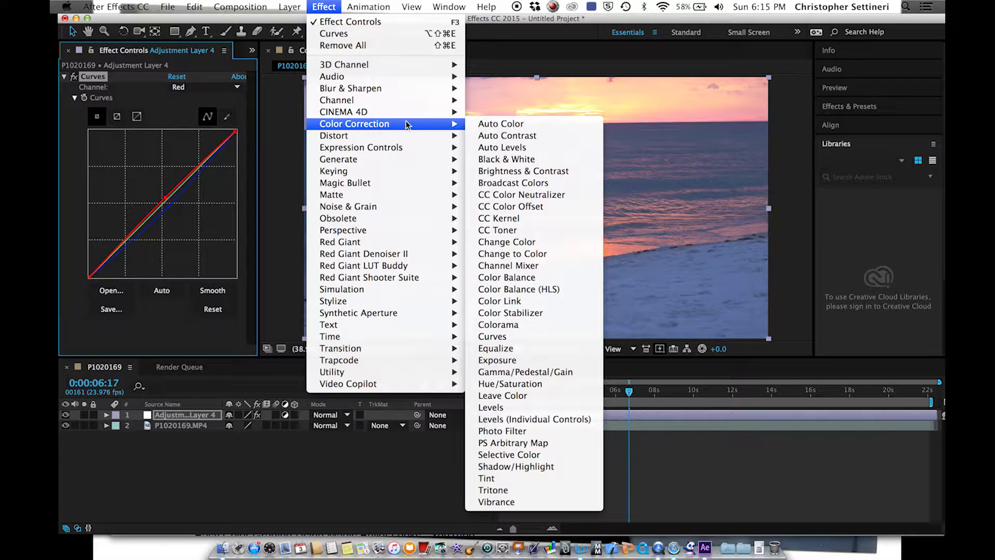
click(518, 348)
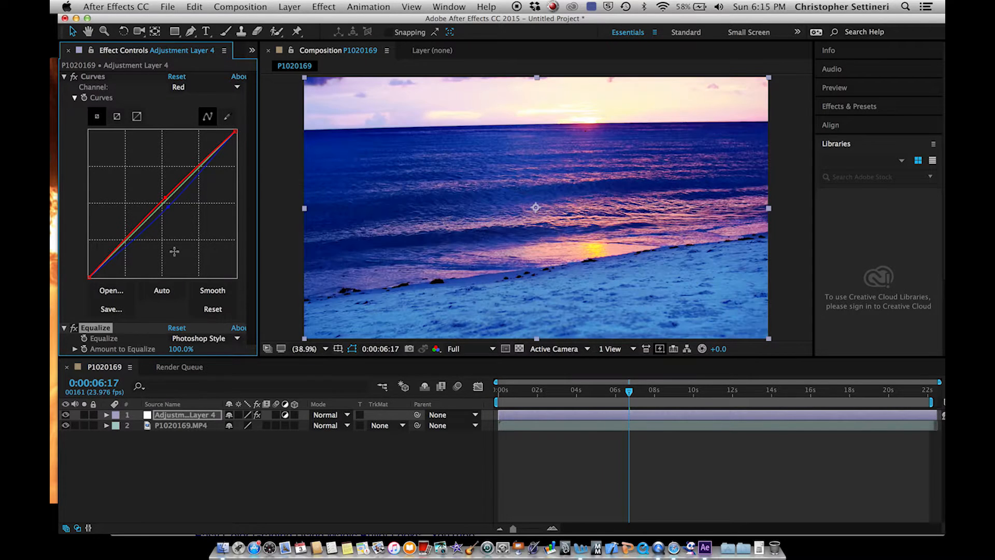
Set Equalize's Amount to Equalize to 21% and its equalize method to RGB
click(238, 340)
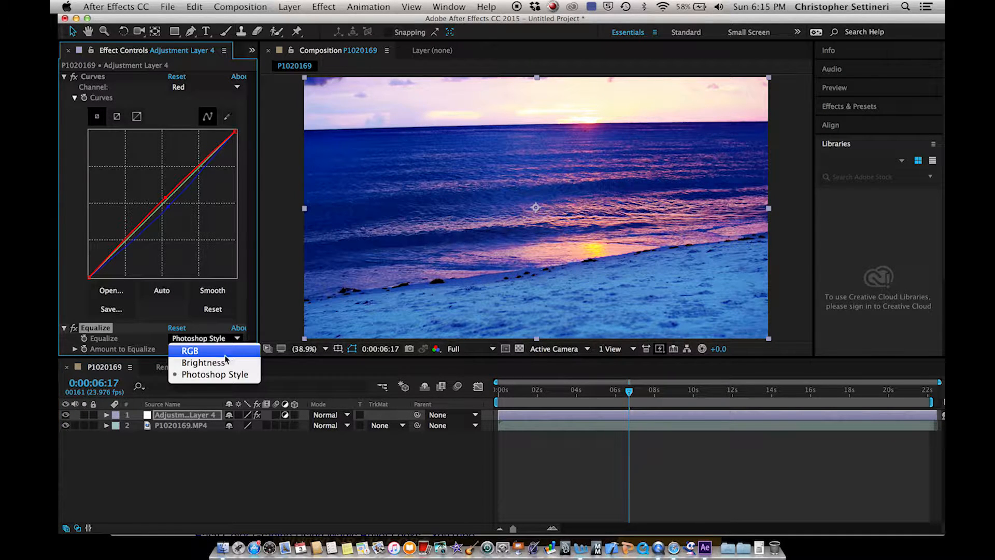
click(206, 376)
click(180, 350)
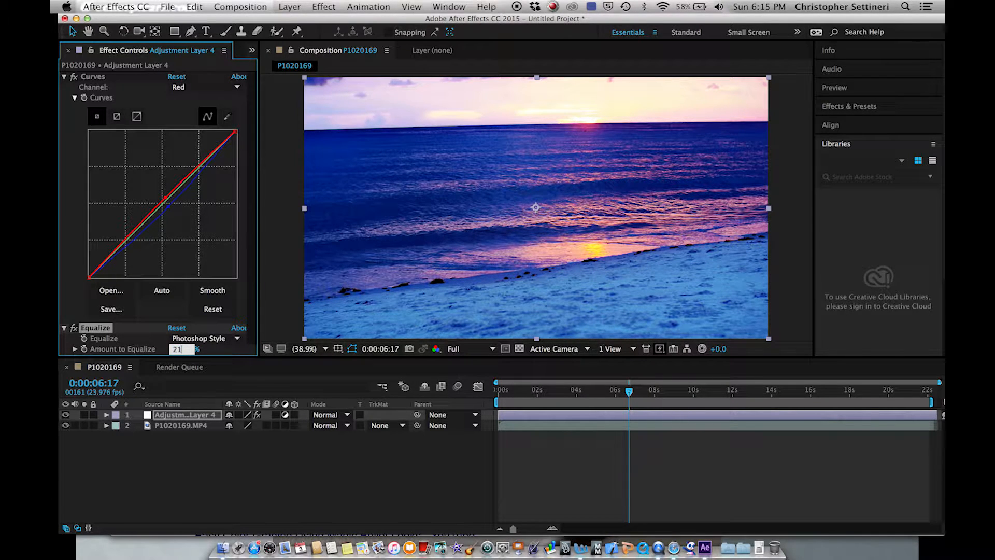
text(21)
key(Return)
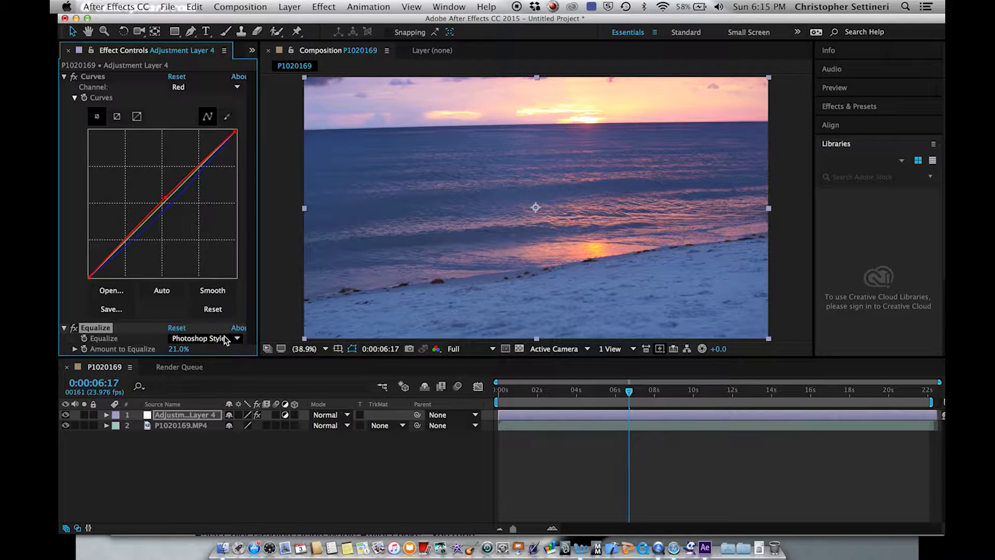
click(223, 338)
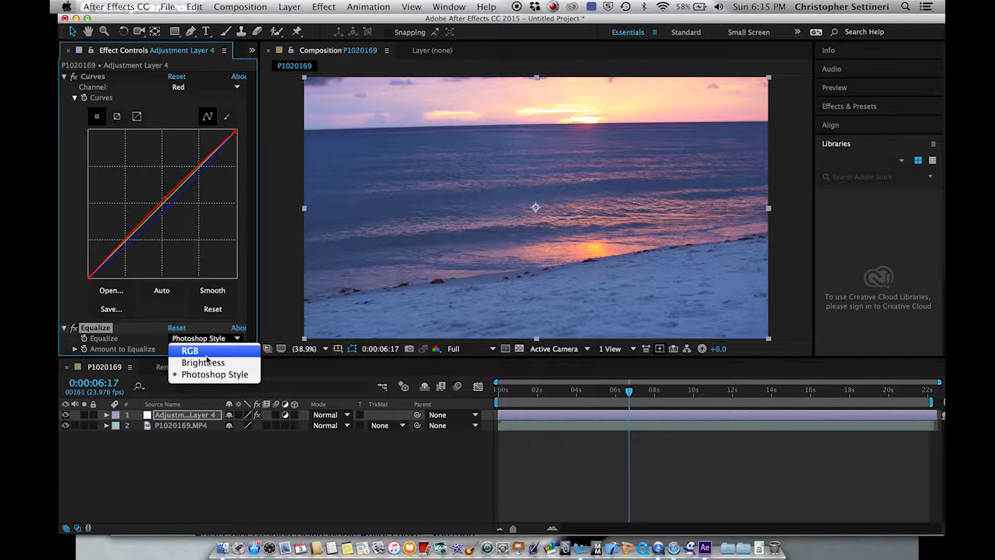
click(208, 351)
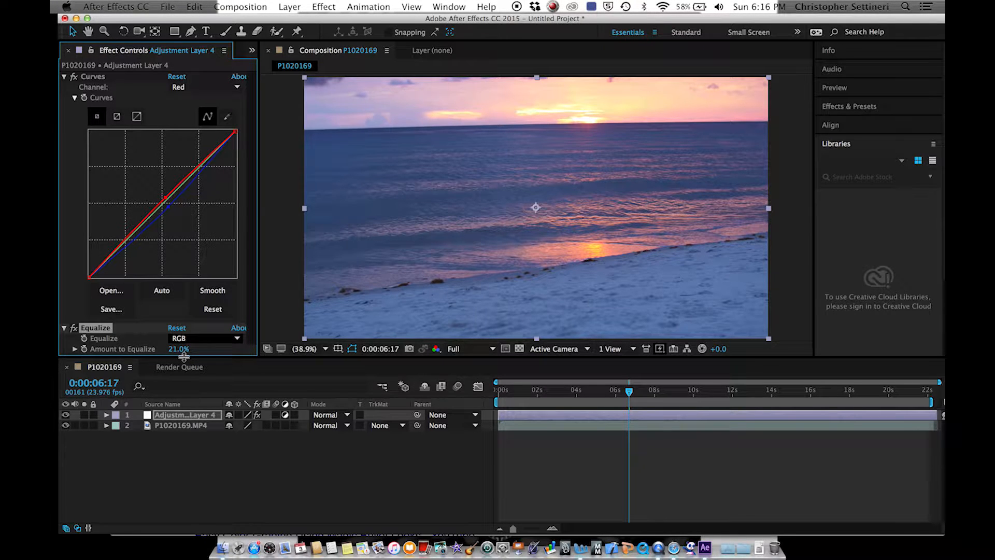
Apply the Hue/Saturation color correction effect to the adjustment layer
click(324, 7)
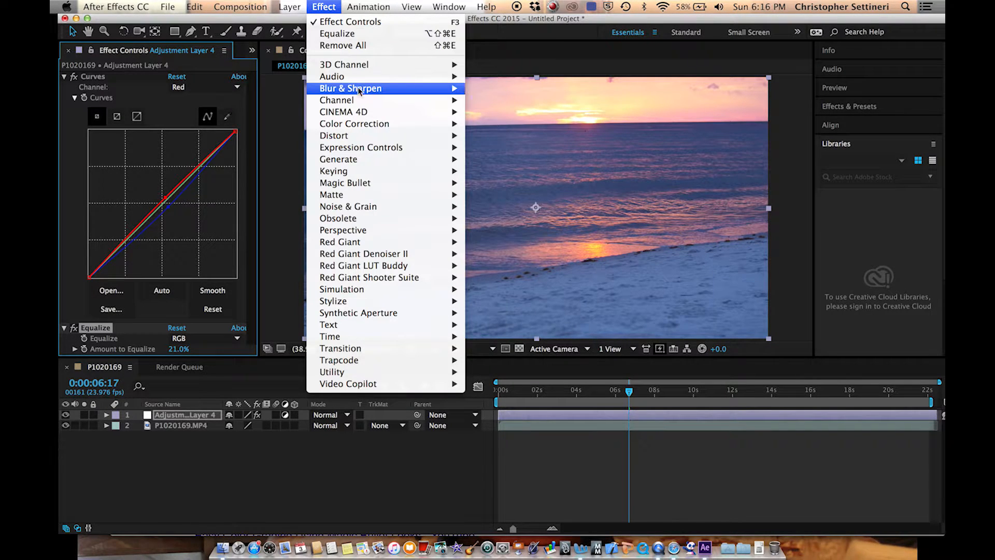
mouse_move(378, 125)
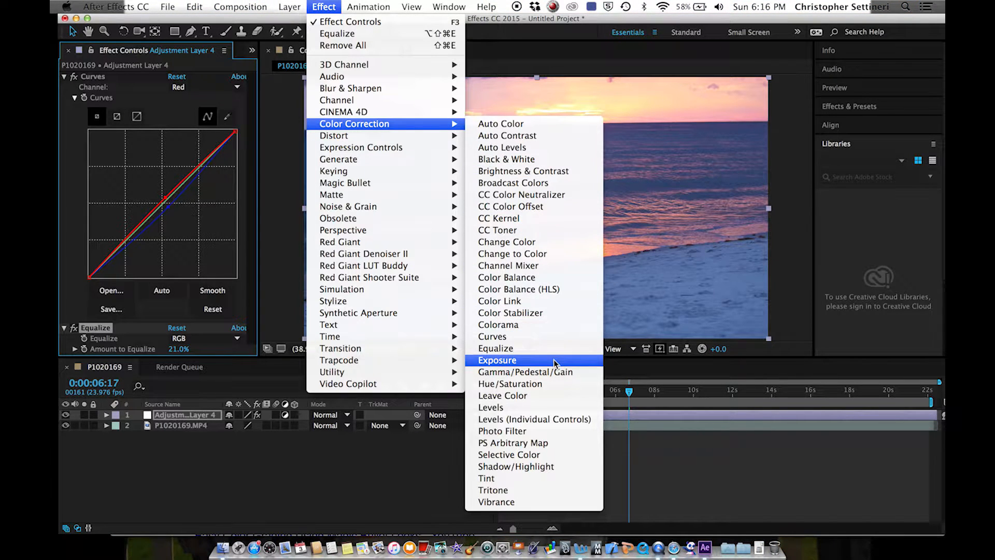
click(536, 386)
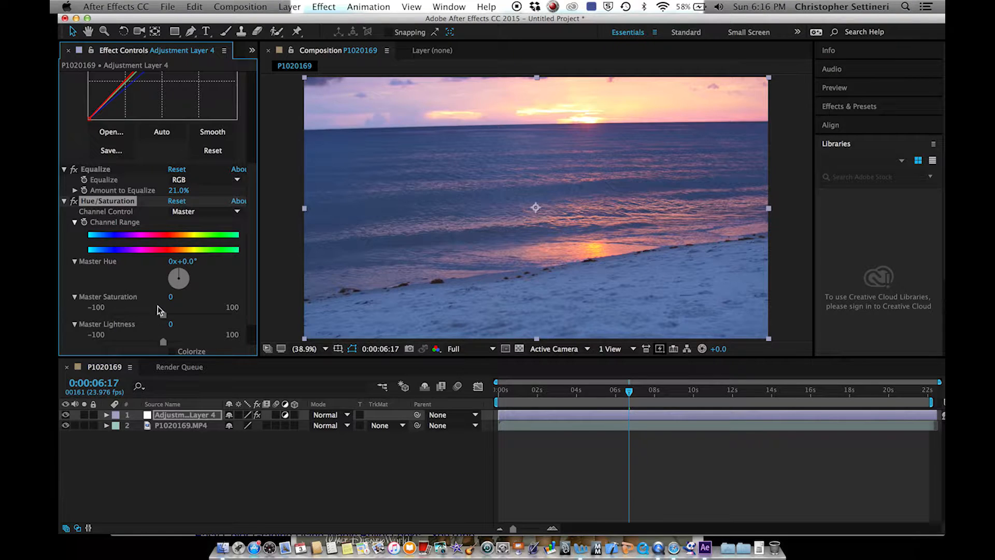
Set the Hue/Saturation effect's Master Saturation to 7 and Master Lightness to -5
mouse_move(162, 313)
mouse_down()
mouse_move(178, 316)
mouse_move(170, 315)
mouse_up()
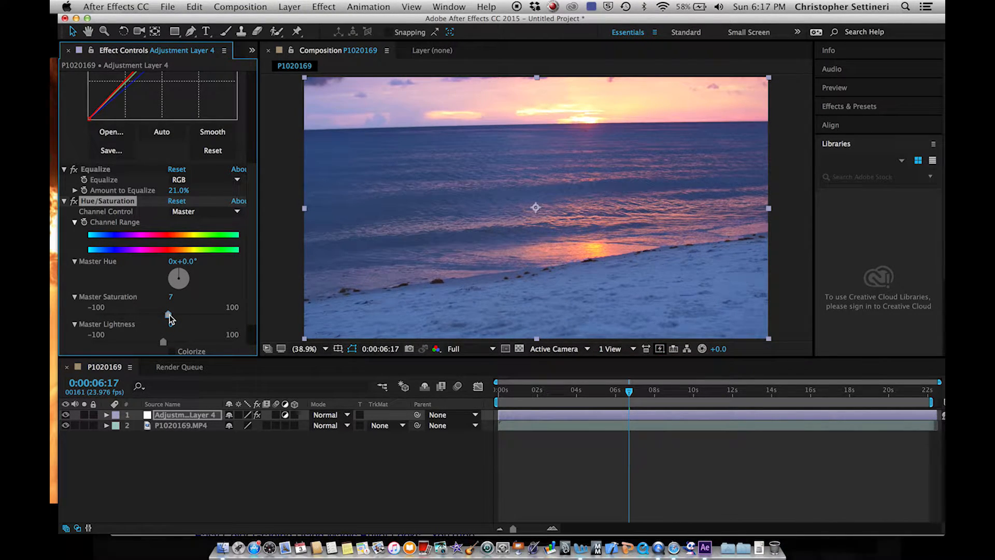
scroll(224, 311, down, 2)
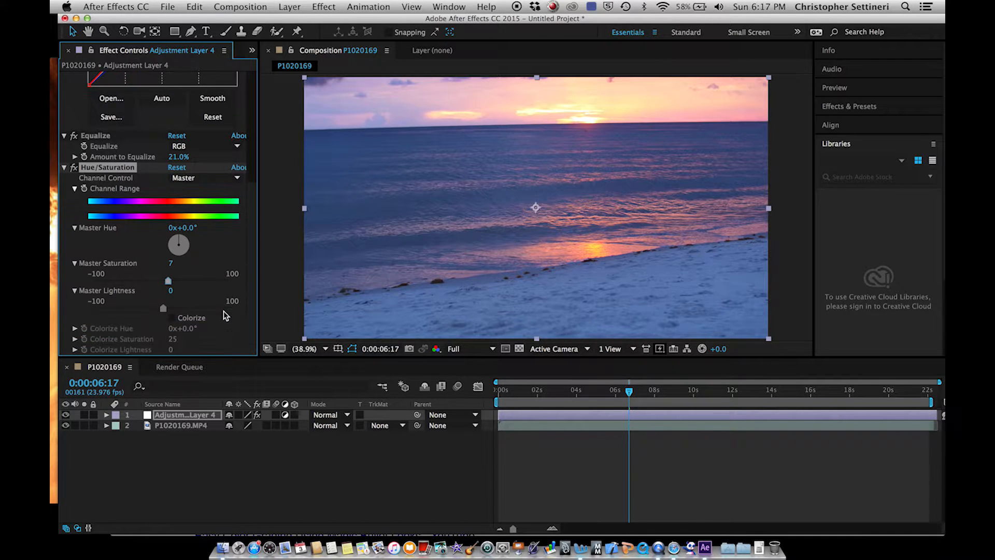
click(162, 310)
drag(163, 311, 160, 312)
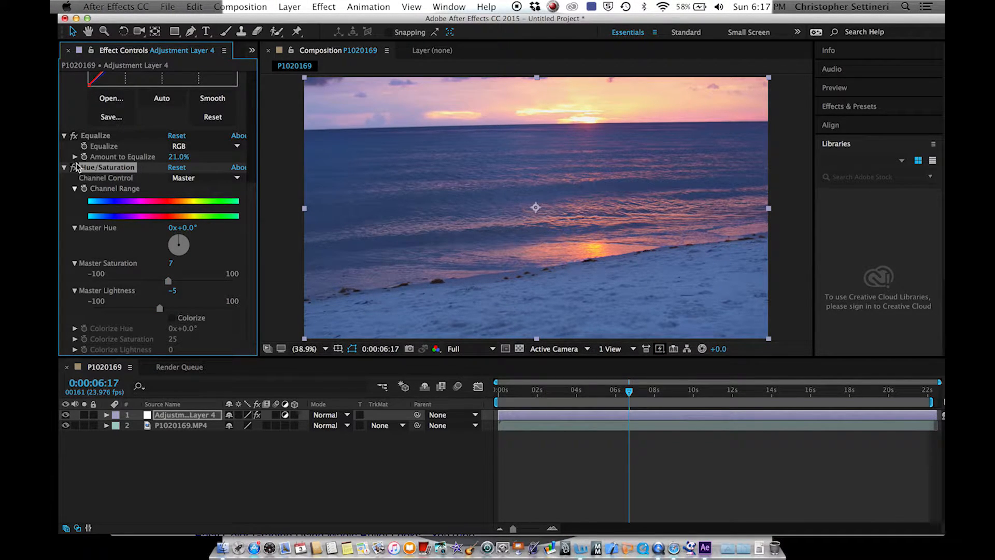
Compare the footage before and after grading by disabling Curves, Equalize and Hue/Saturation and re-enabling them one by one
click(74, 136)
scroll(74, 136, up, 5)
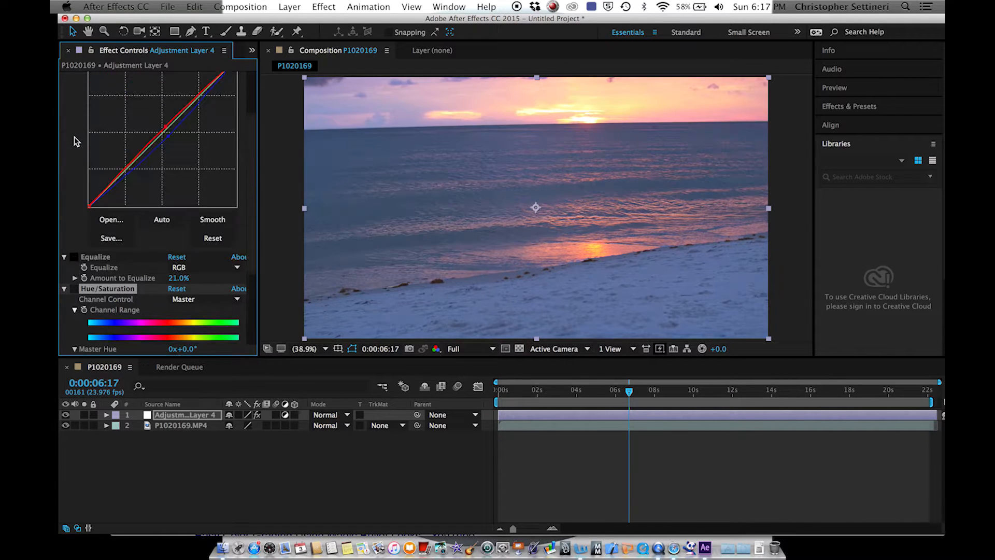
click(74, 77)
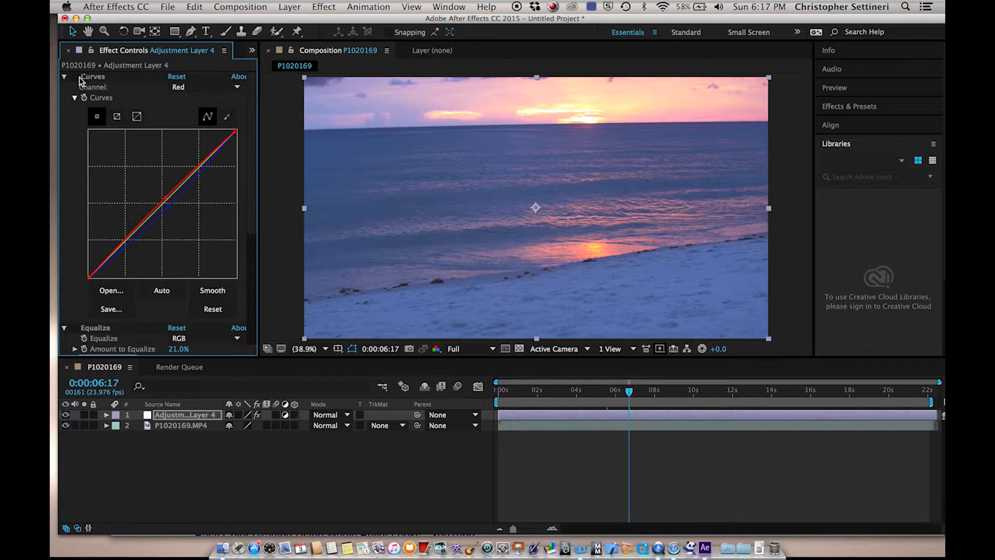
click(75, 78)
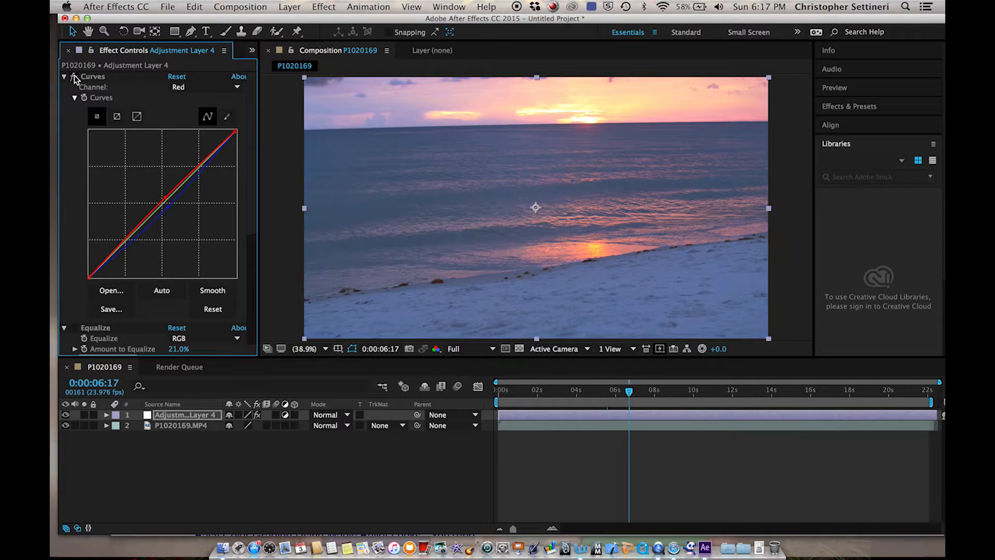
scroll(83, 104, down, 6)
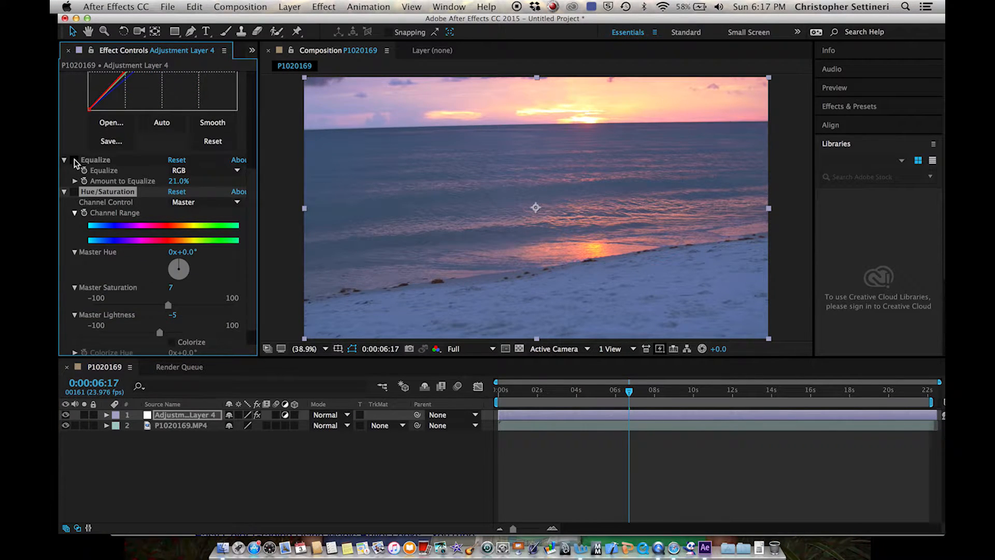
click(74, 160)
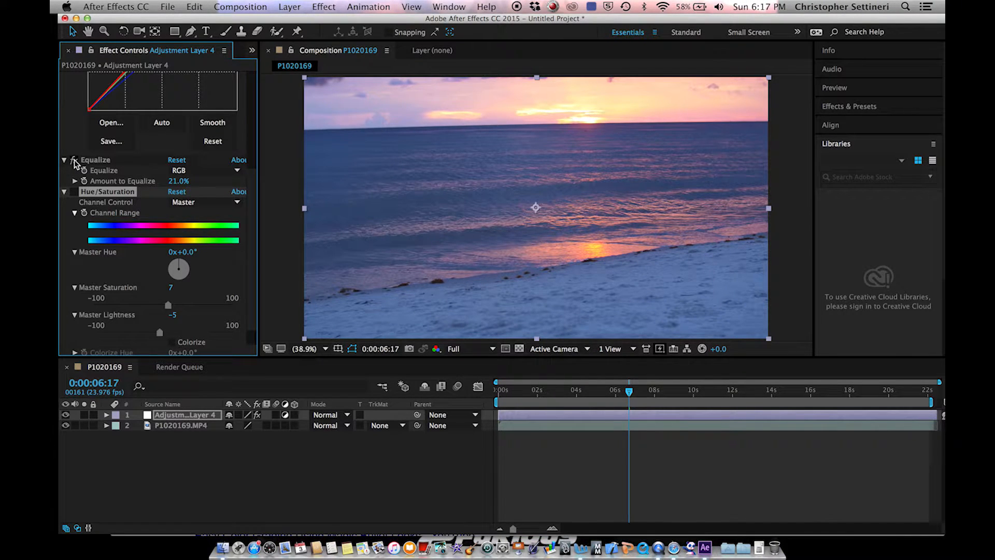
click(74, 192)
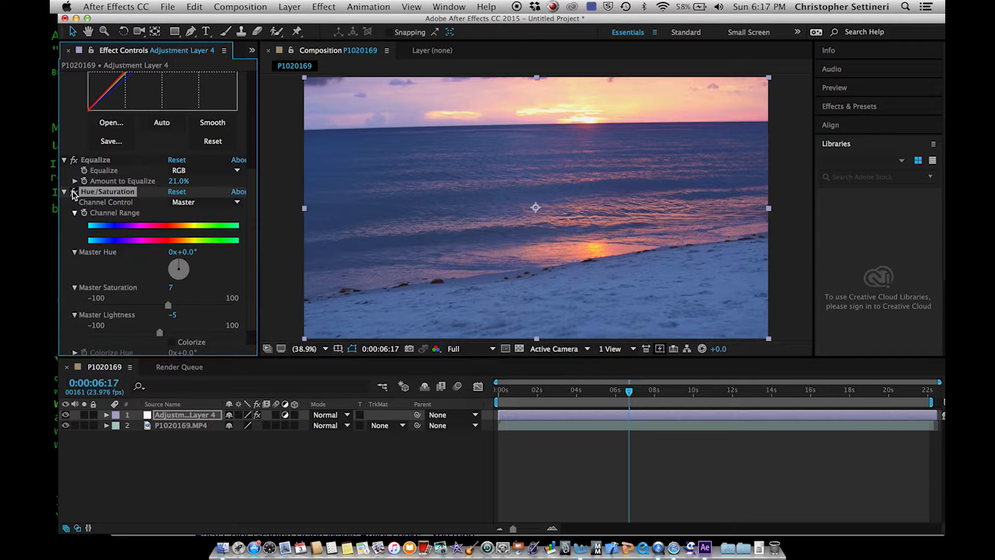
Play a preview of the graded footage starting at 0:00:03:07
click(563, 390)
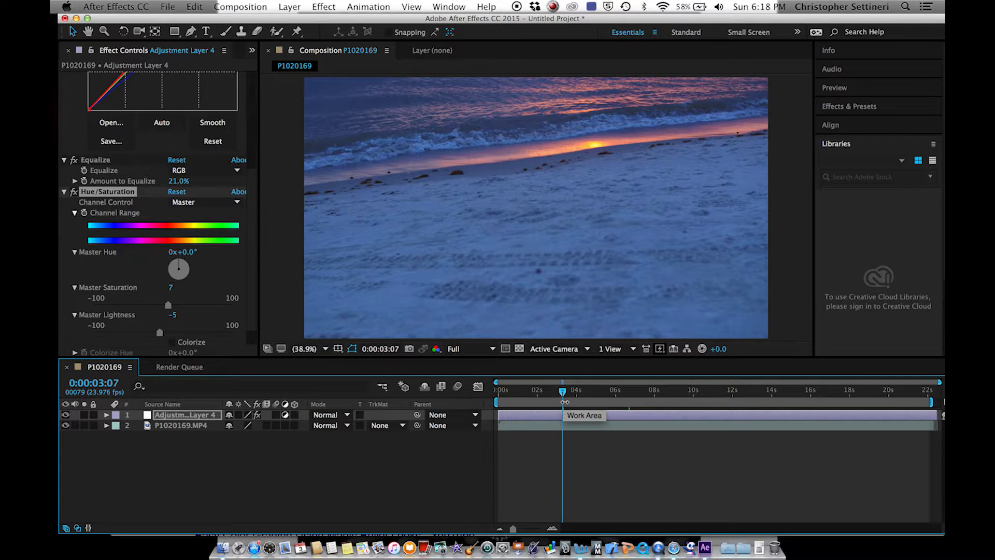
key(space)
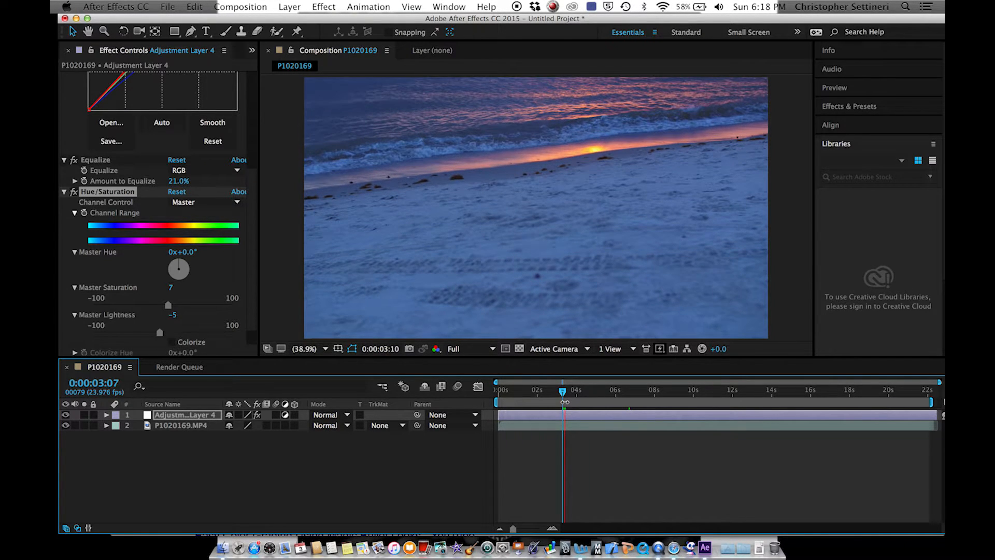